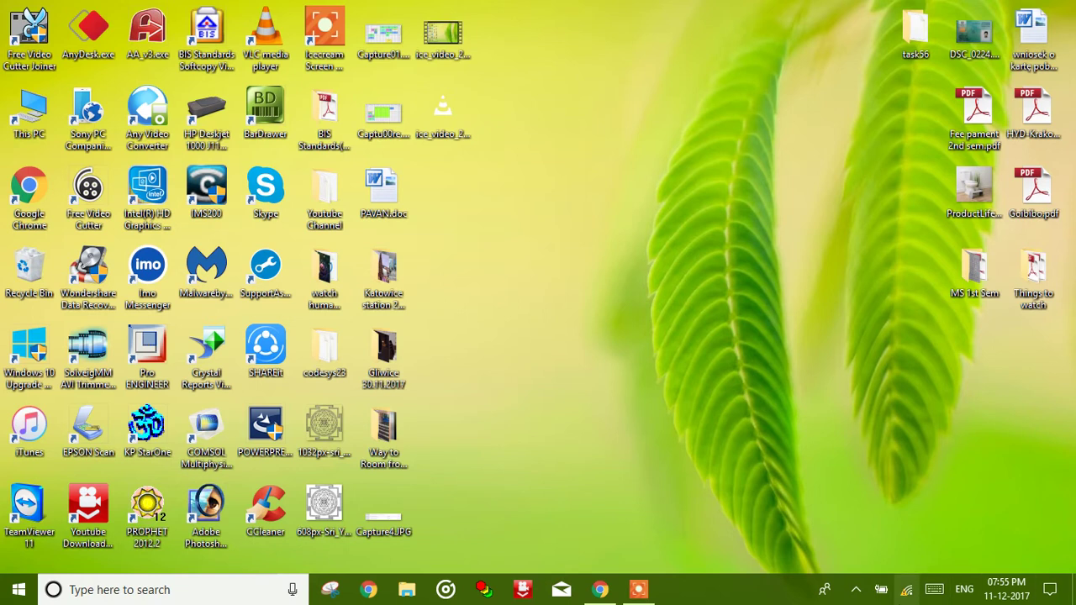
Step: Check the Wi-Fi status, then open Chrome and start entering google.com in the address bar
click(907, 592)
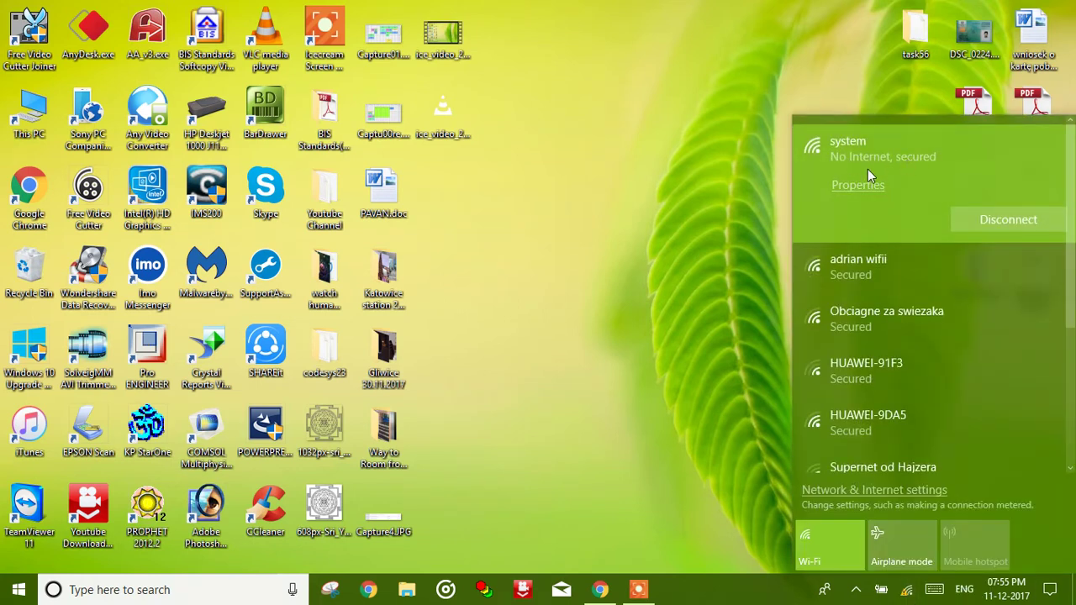
click(671, 580)
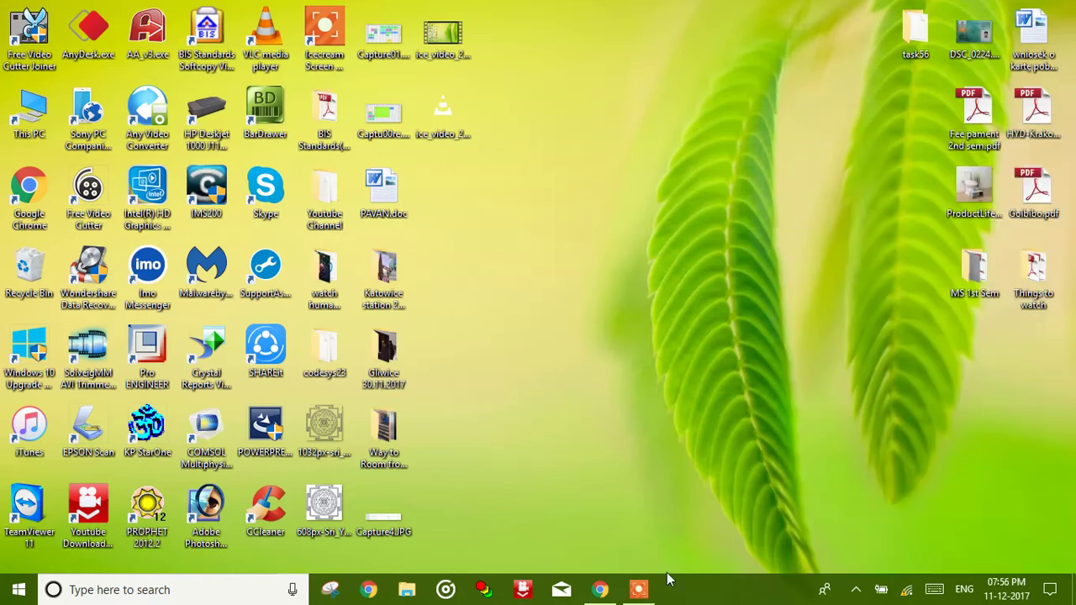
click(601, 590)
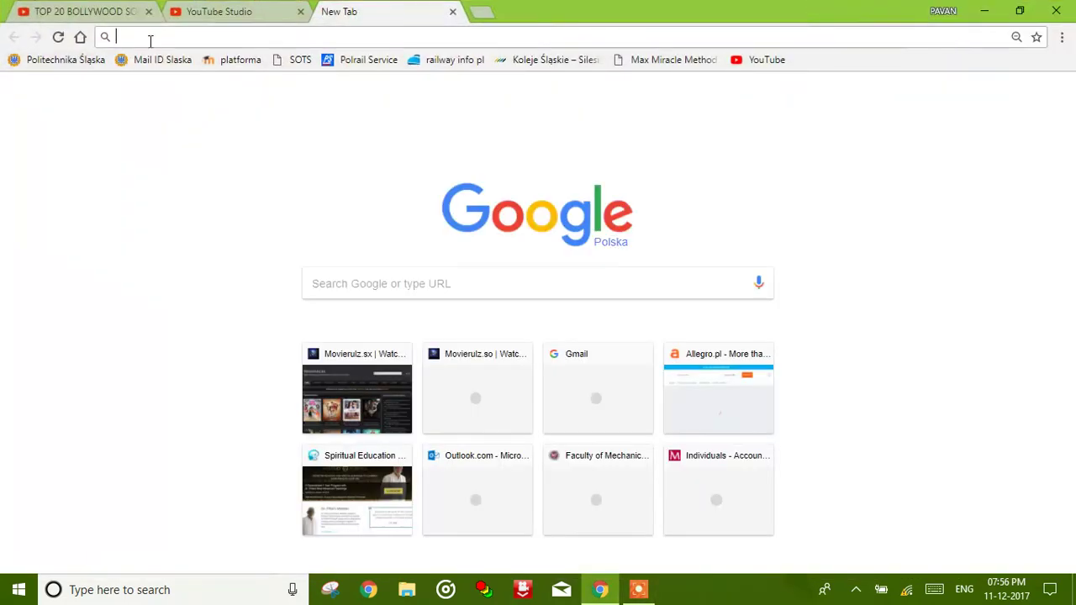
click(150, 37)
text(google.com)
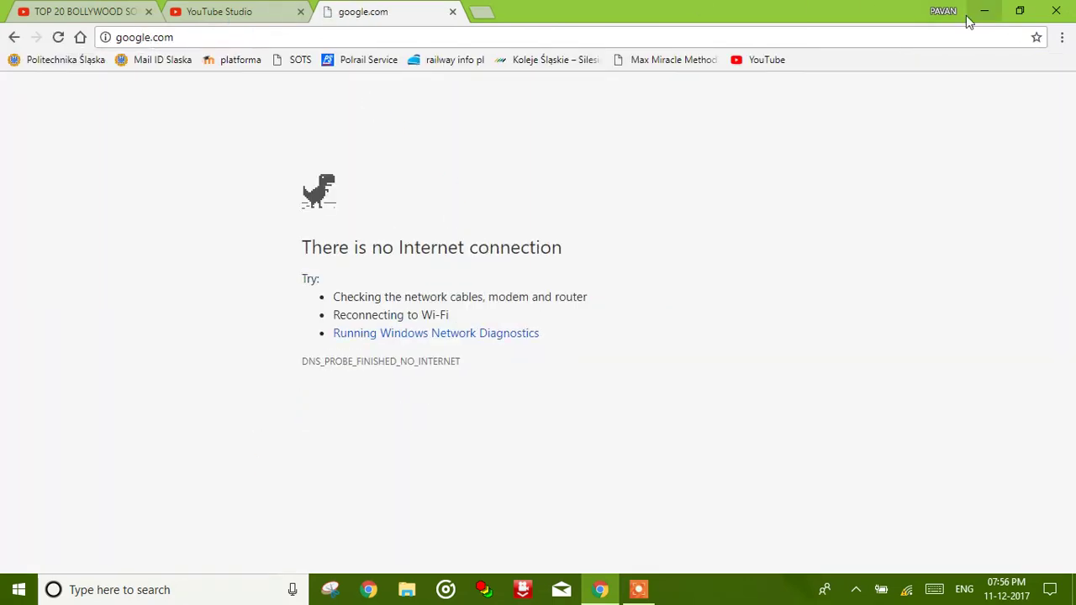
Step: Minimize Chrome and refresh the desktop twice from its context menu
click(975, 17)
right_click(673, 202)
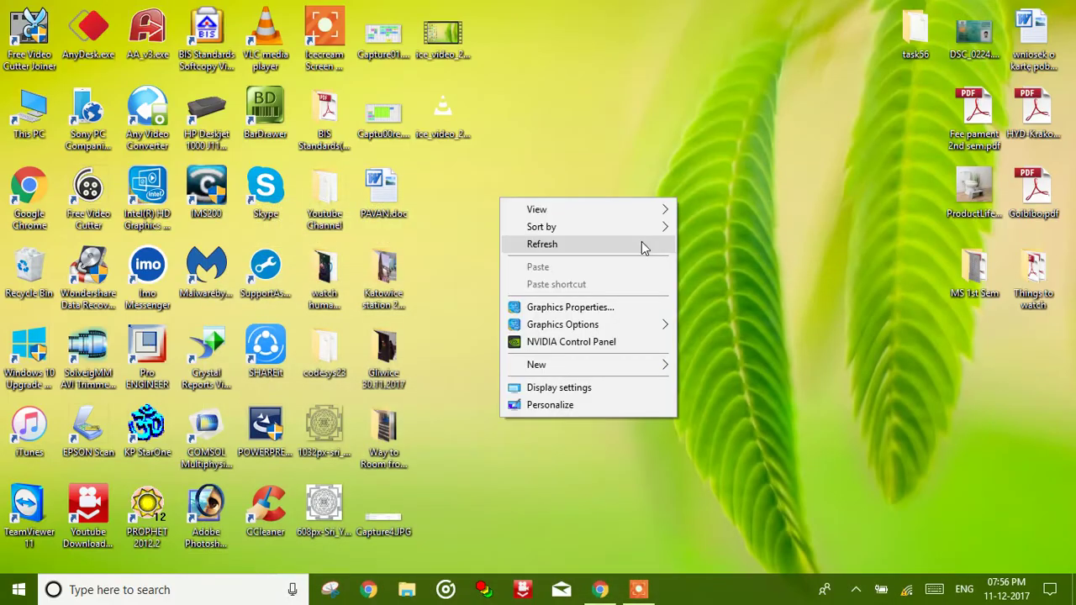
click(642, 241)
right_click(555, 283)
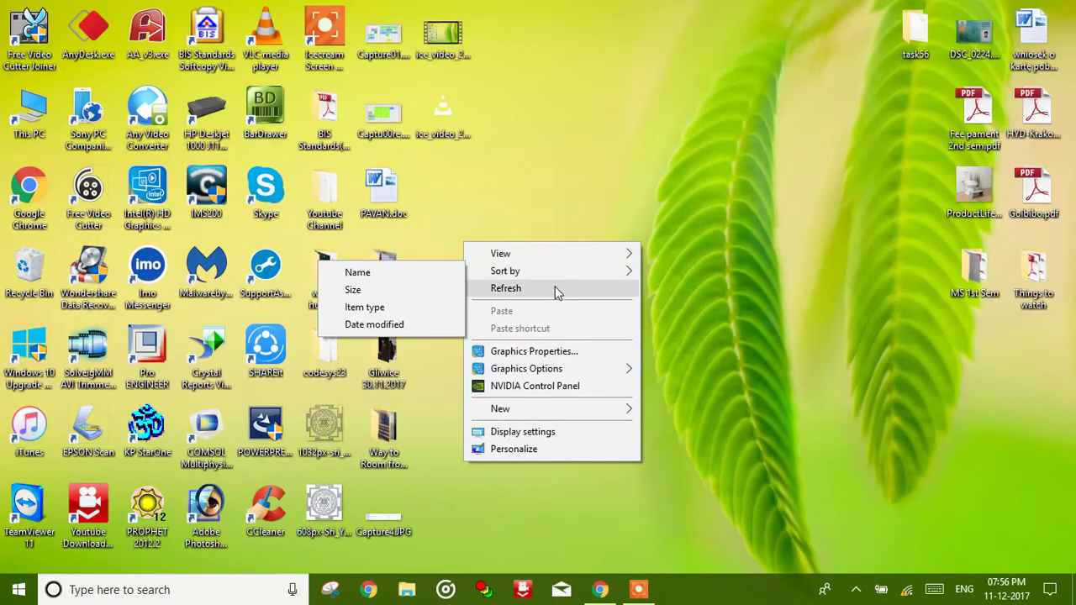
click(555, 286)
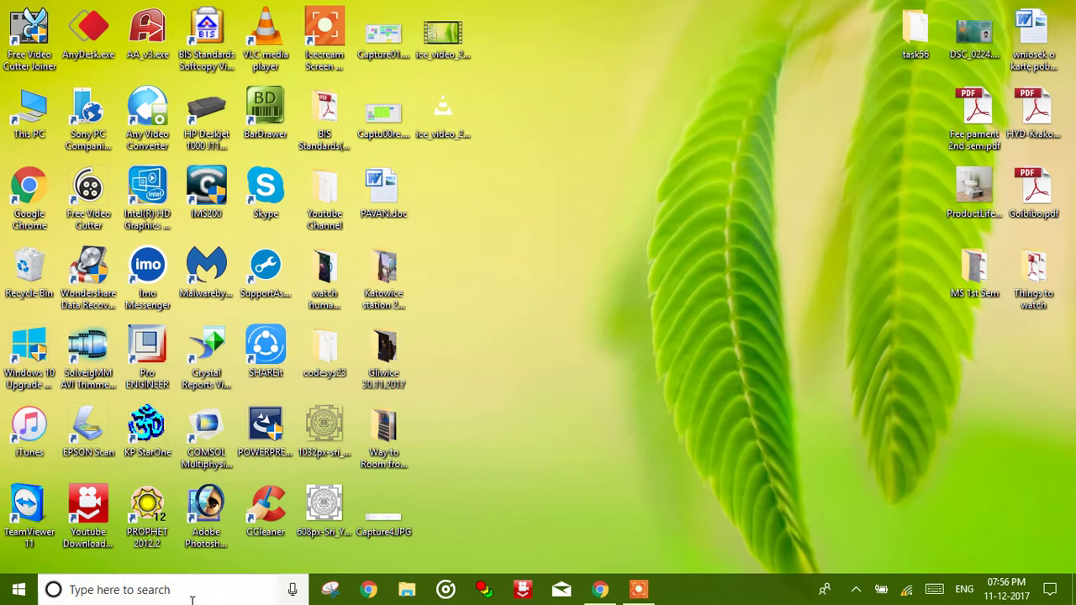
Step: Launch Control Panel through Windows search
click(193, 591)
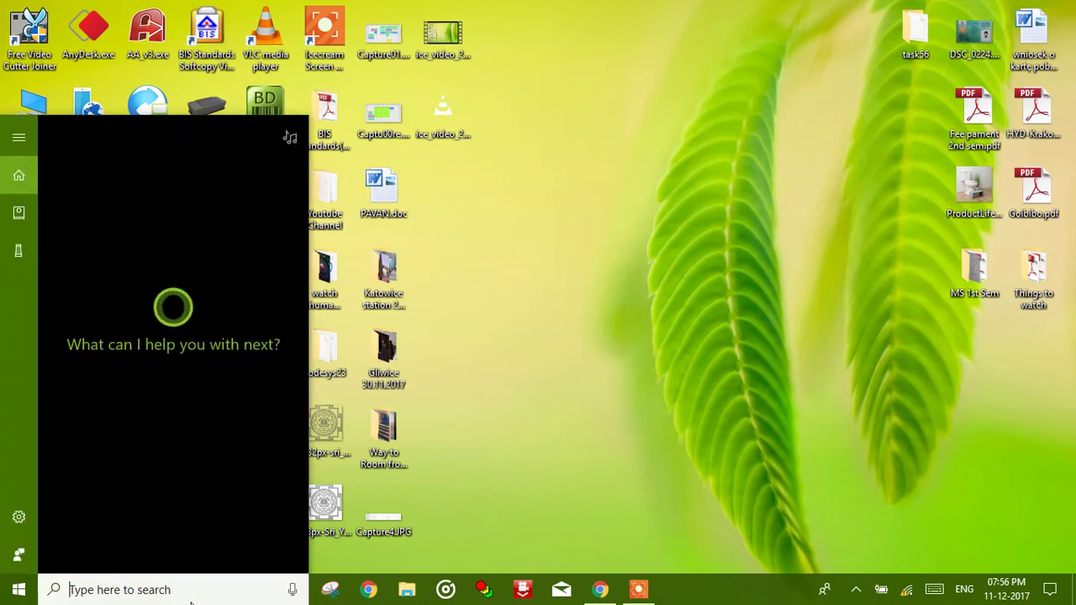
text(conrt)
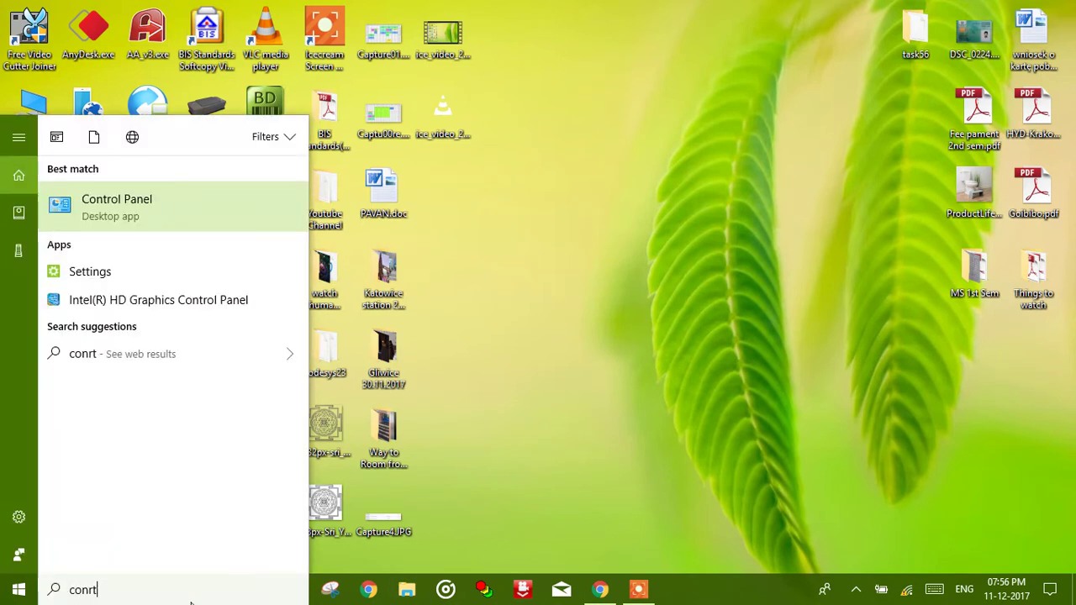
key(Return)
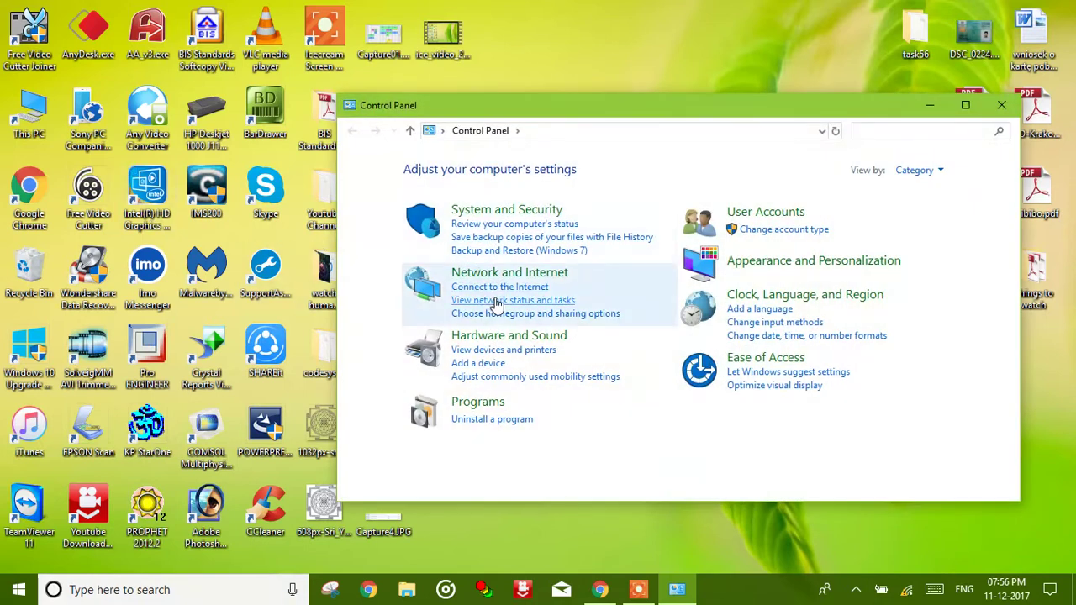
Step: Go via Network and Sharing Center's adapter settings to open the Wi-Fi adapter's Properties
click(497, 276)
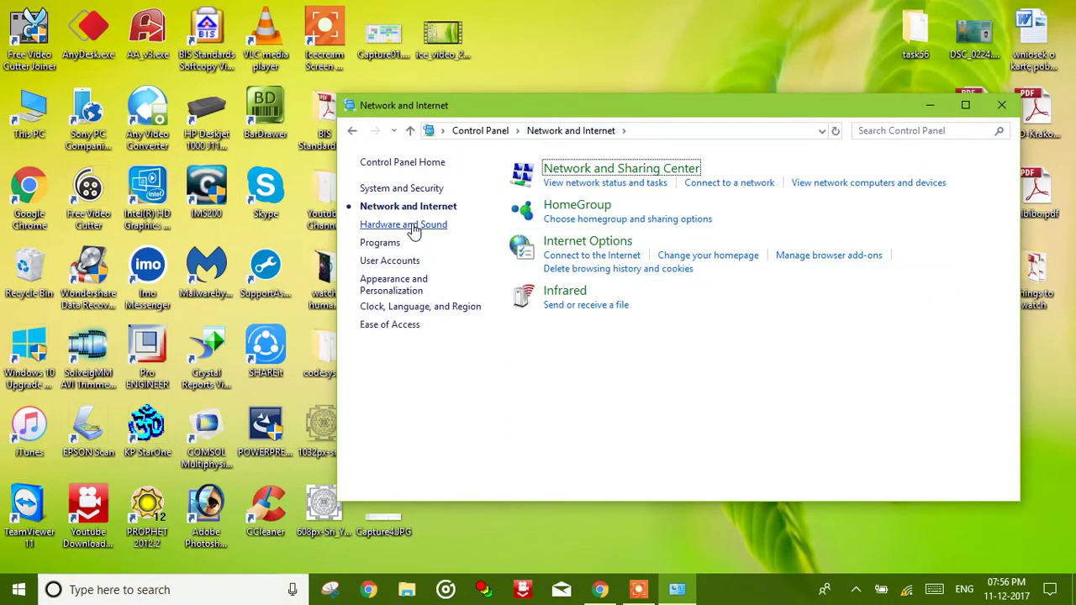
click(593, 172)
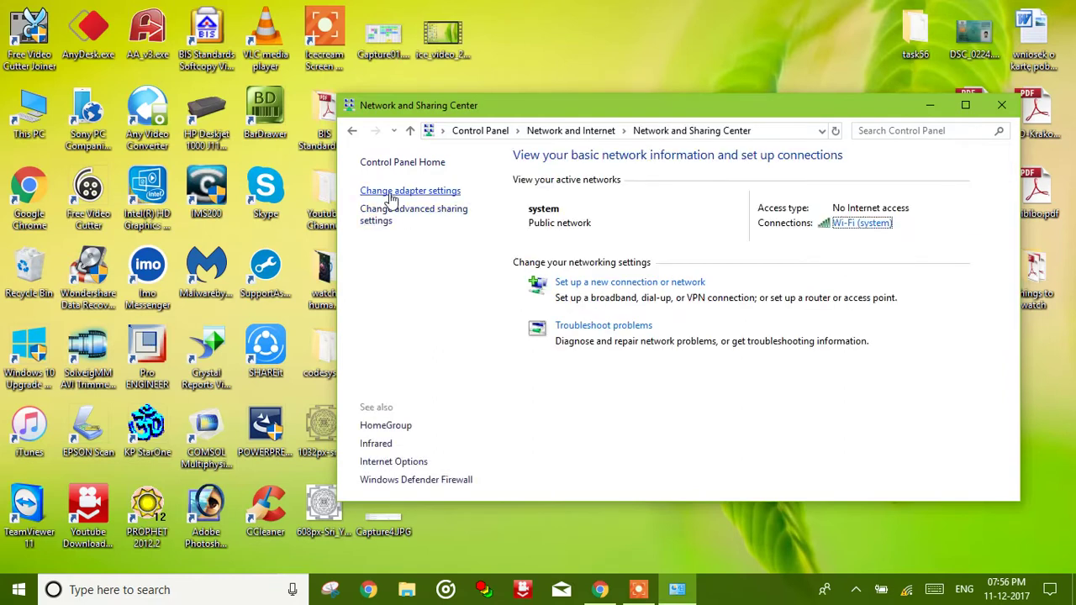
click(411, 191)
right_click(653, 215)
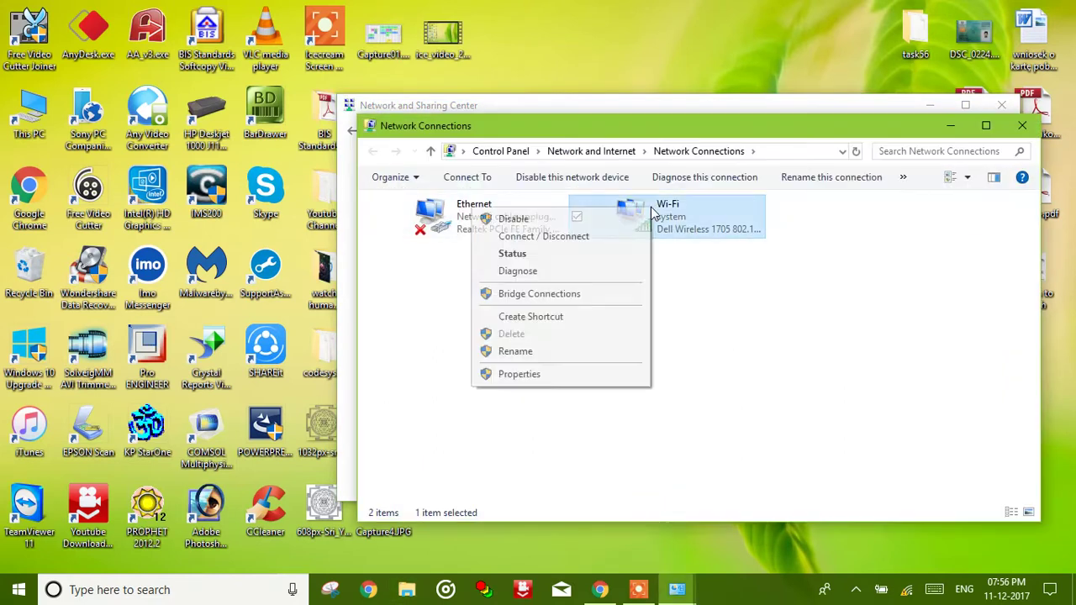
click(572, 375)
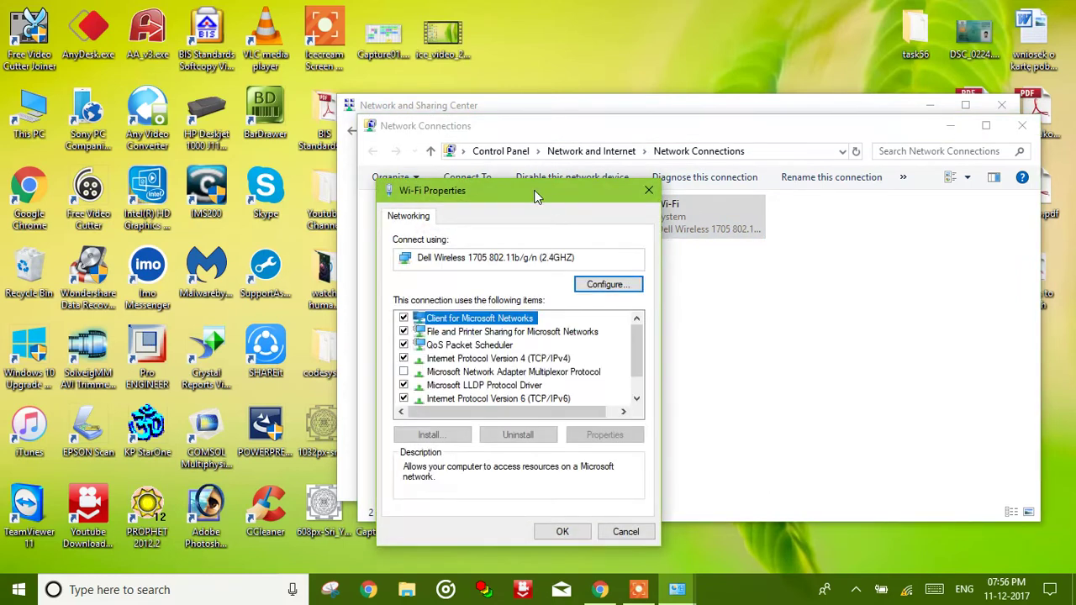
Step: Open the Internet Protocol Version 4 (TCP/IPv4) settings, move the dialog up, and recheck Wi-Fi status
click(523, 359)
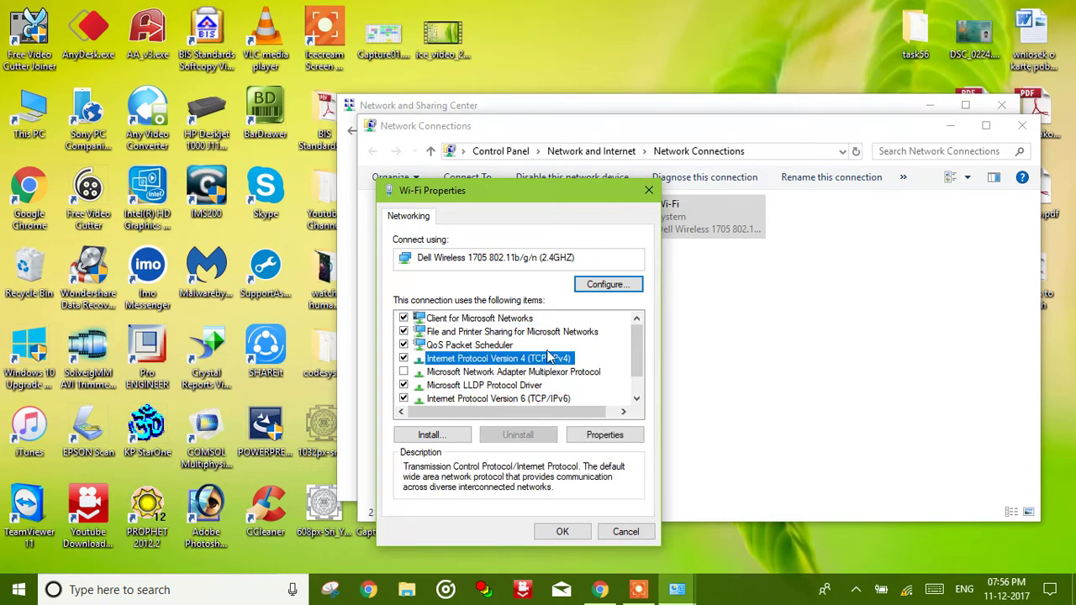
double_click(564, 359)
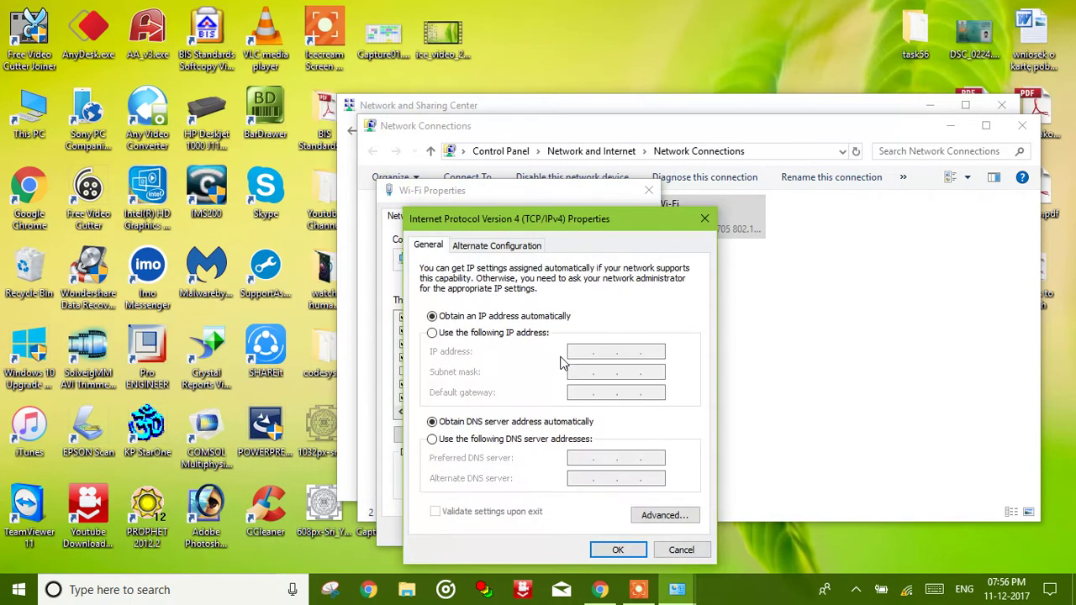
drag(523, 227, 537, 188)
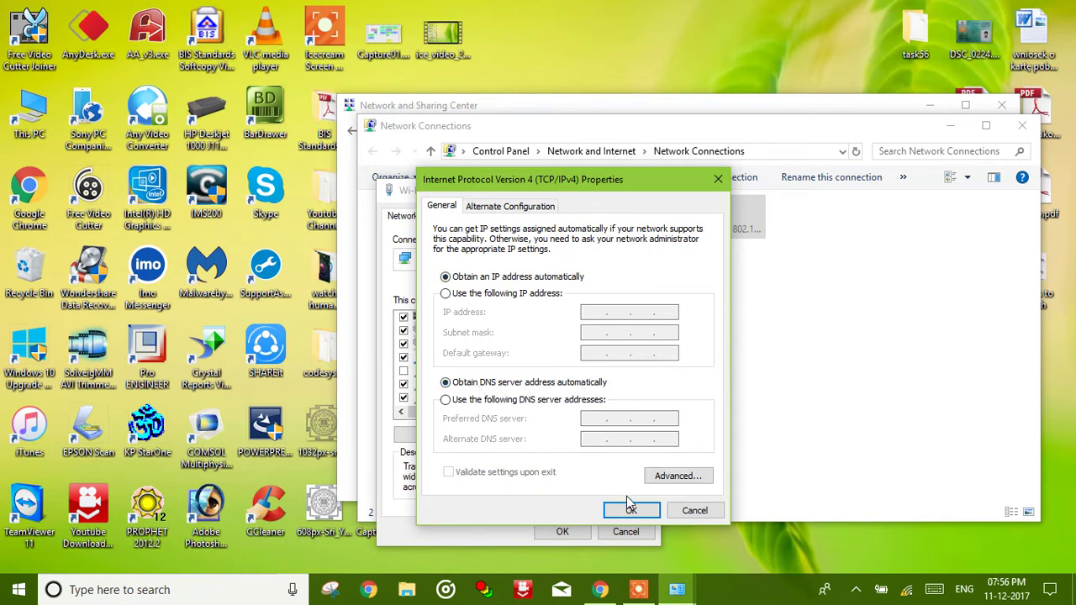
click(909, 591)
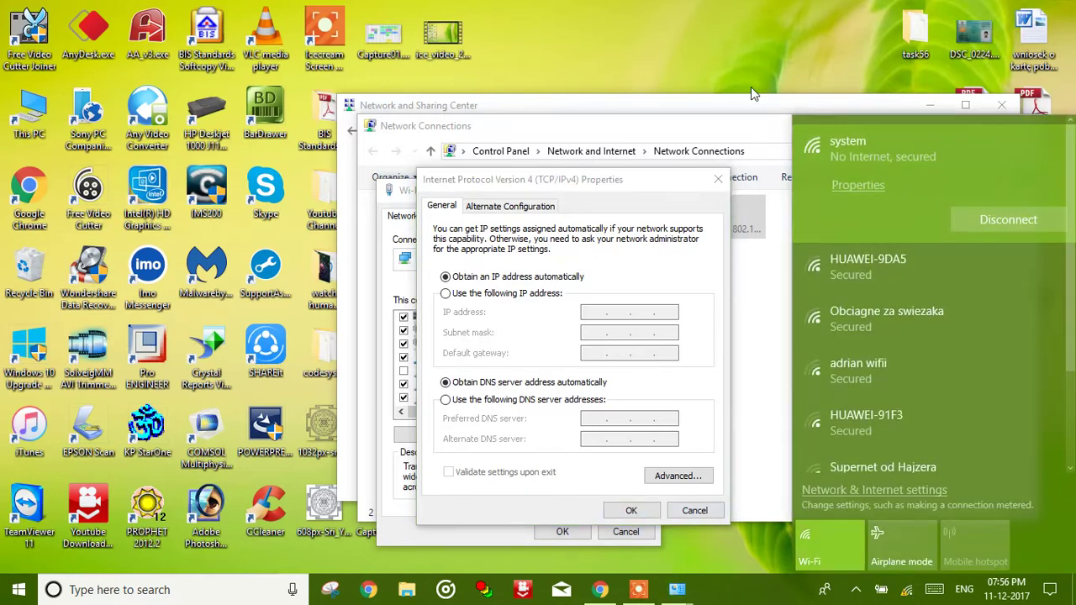
click(747, 83)
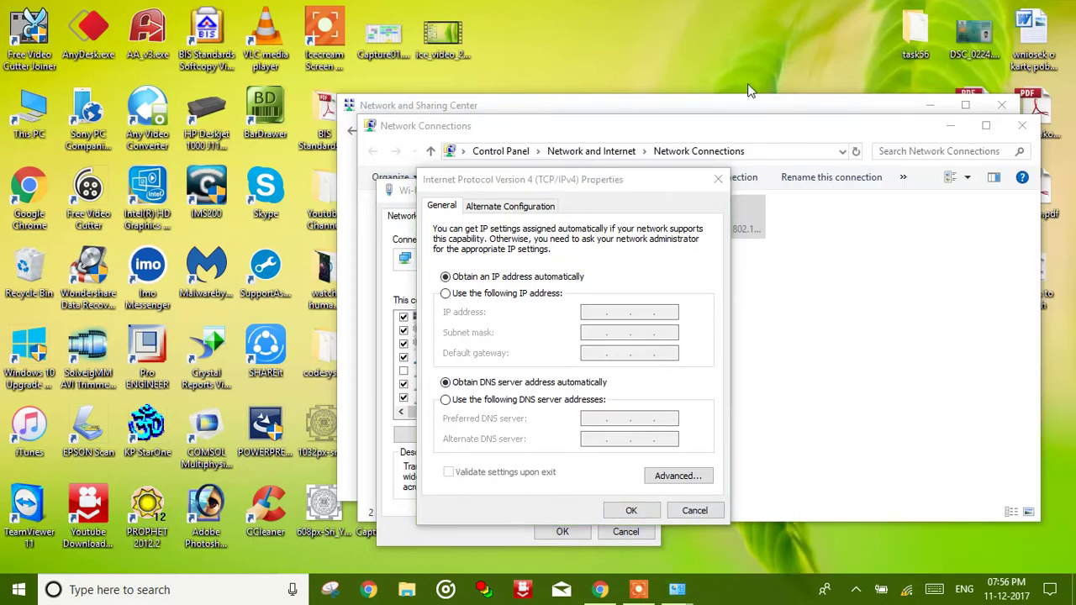
Step: Switch the TCP/IPv4 dialog to 'Use the following IP address', repositioning the dialog higher
click(483, 296)
click(639, 590)
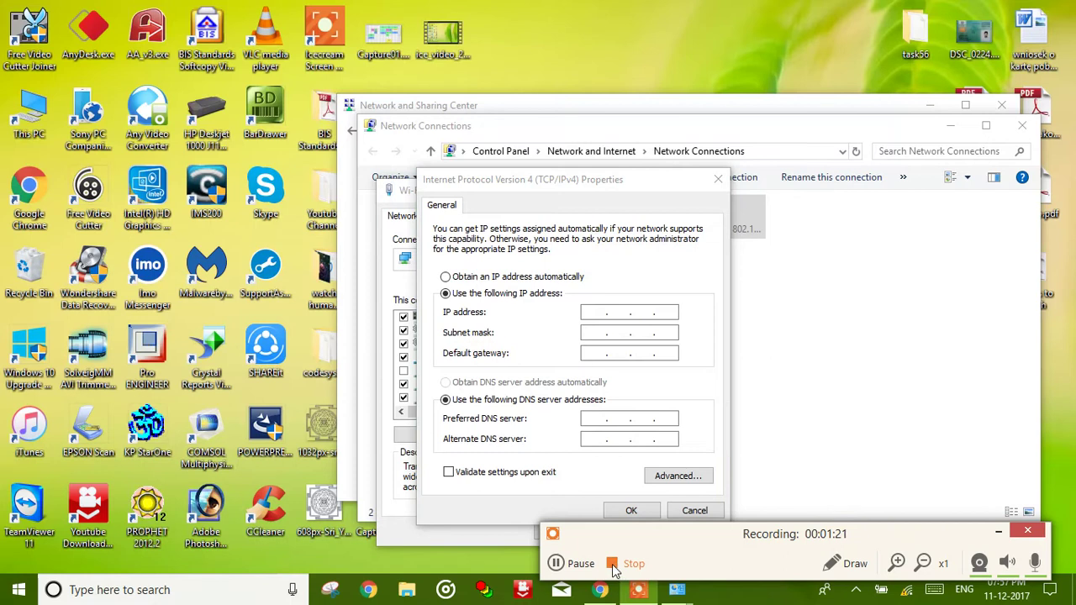
click(580, 563)
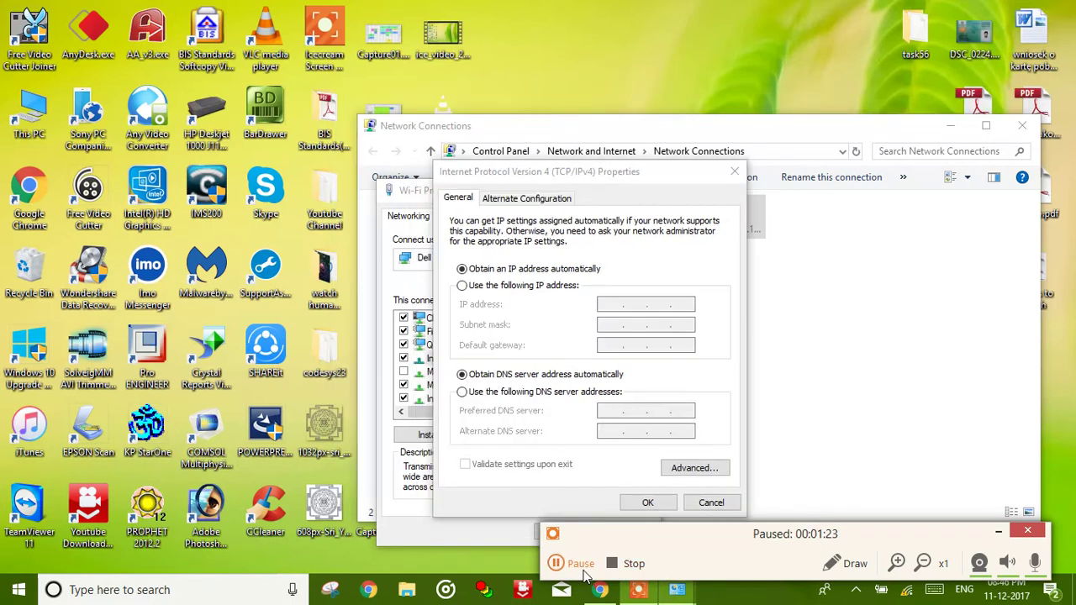
click(580, 564)
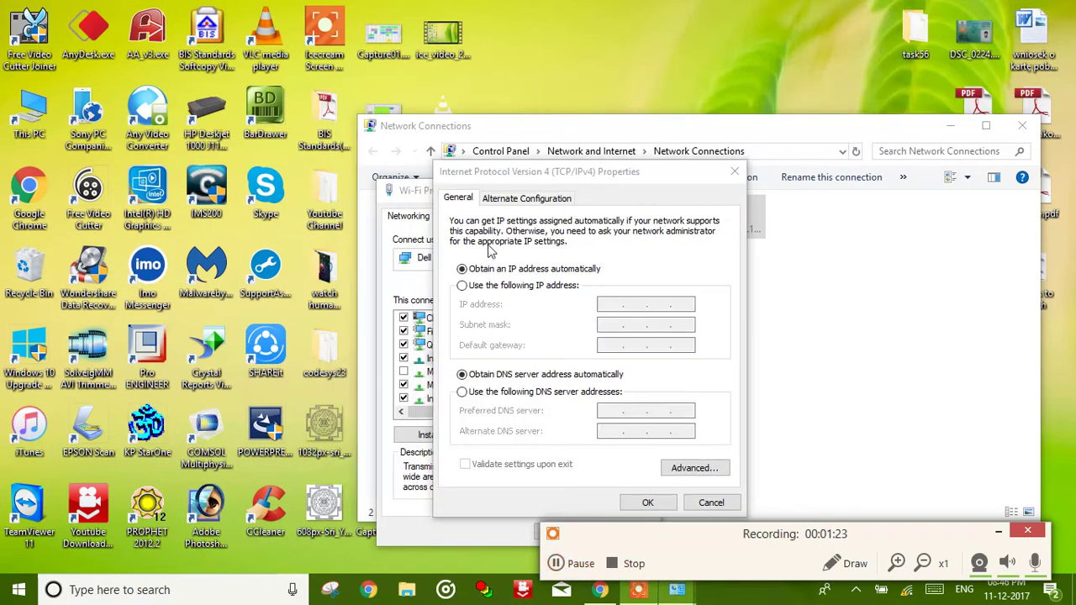
drag(533, 175, 551, 123)
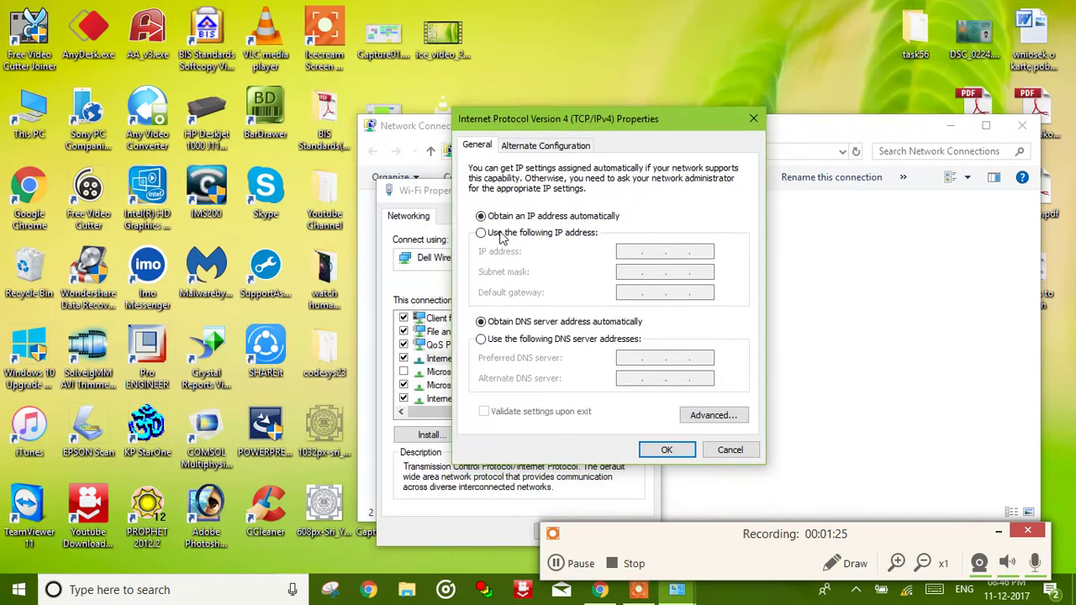
click(501, 234)
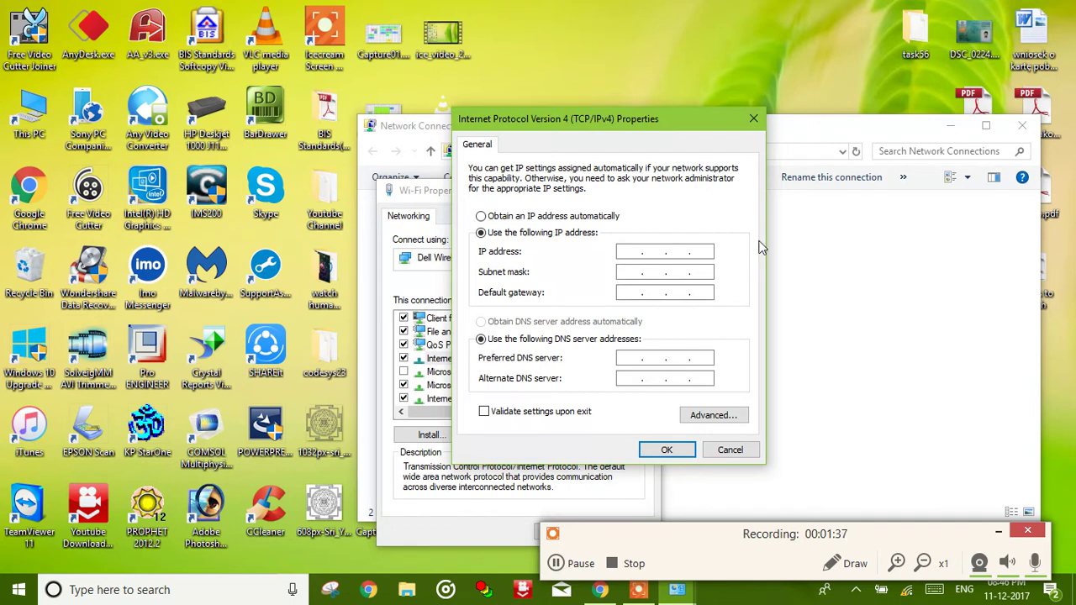
Step: Enter IP 192.168.1.101, subnet mask 255.255.255.0 and default gateway 192.168.1.1
text(192 . 168)
key(BackSpace)
key(BackSpace)
text(1 . 101)
key(Tab)
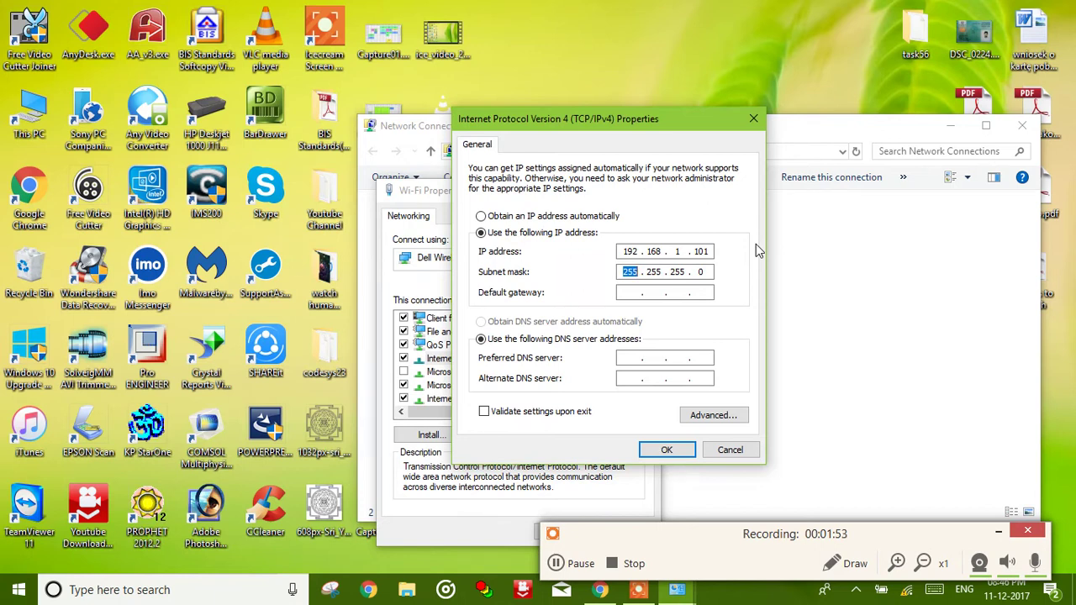
key(Tab)
text(192 . 168 . 1 . 1)
Step: Set DNS servers 192.168.1.1 and 218.248.240.23 and enable 'Validate settings upon exit'
key(Tab)
key(Tab)
text(192 . 168 . 1)
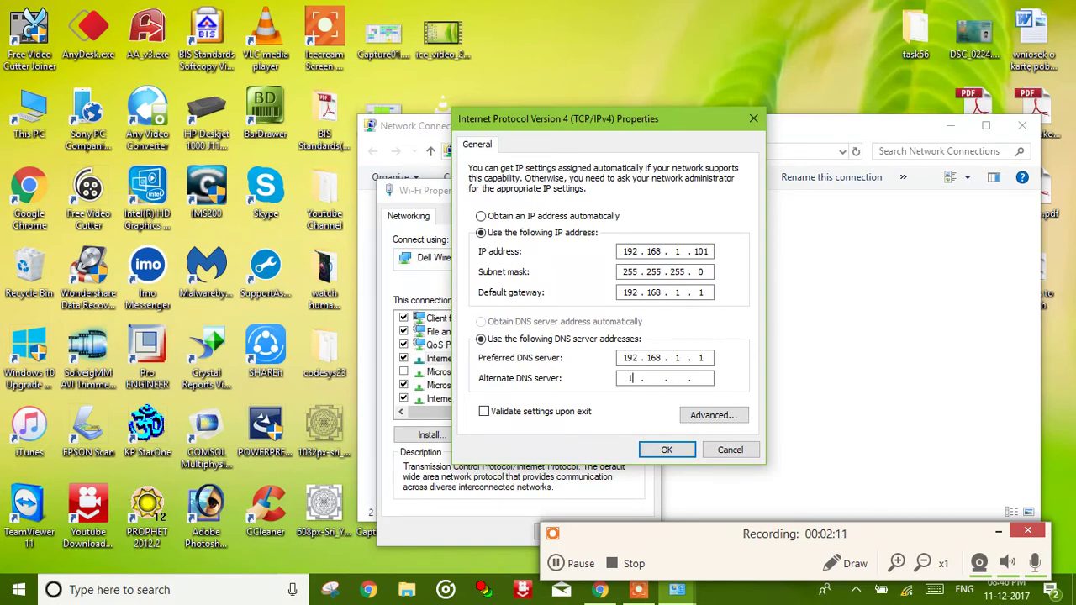
text(218 . 248 . 240)
click(484, 413)
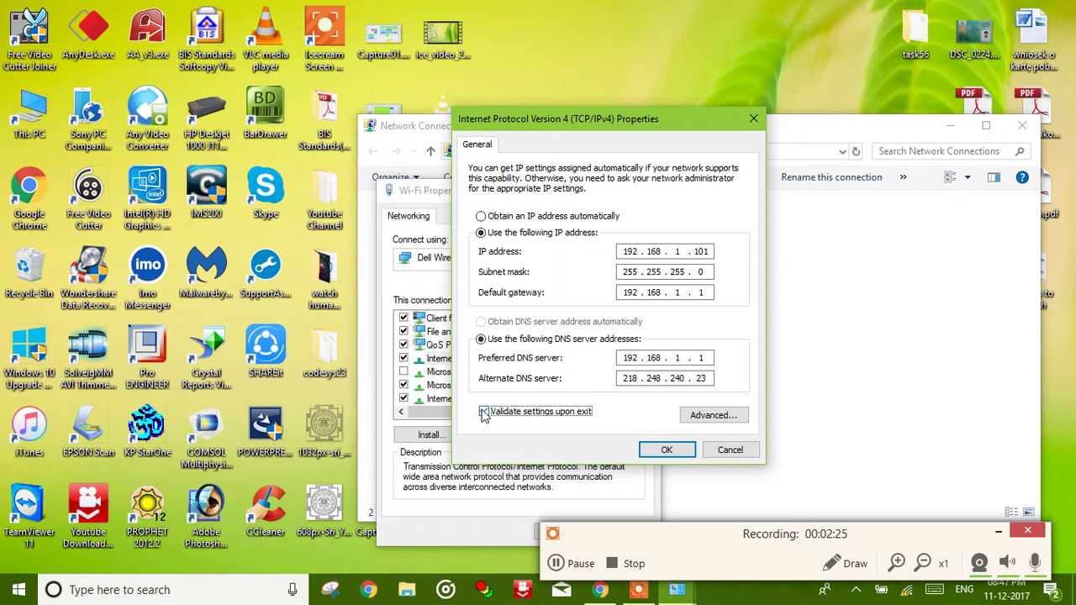
Step: Confirm the TCP/IPv4 and Wi-Fi Properties dialogs with OK and close Network Connections
click(679, 449)
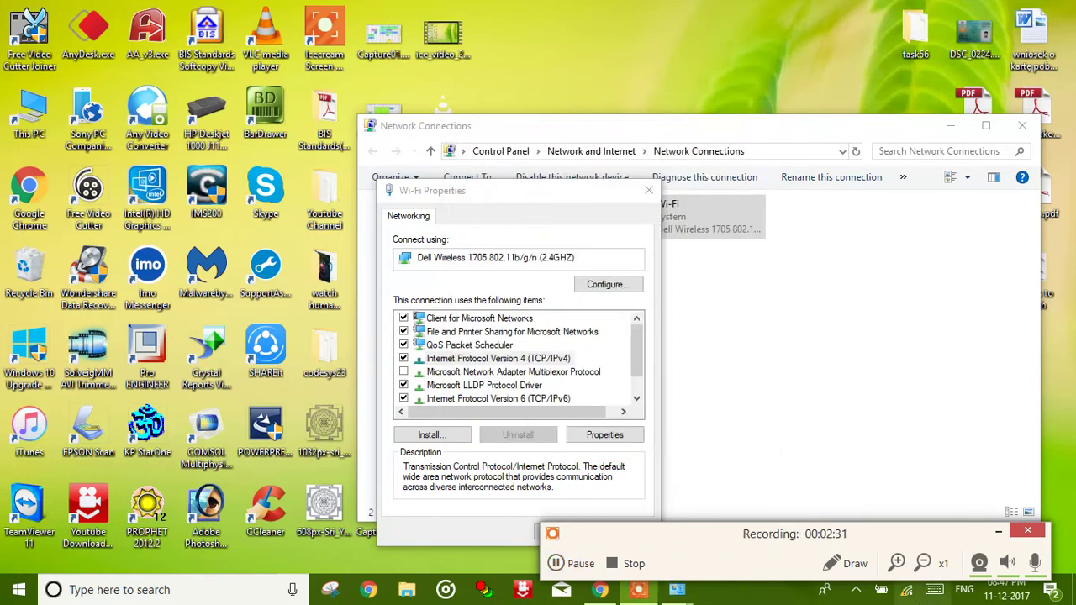
click(1000, 530)
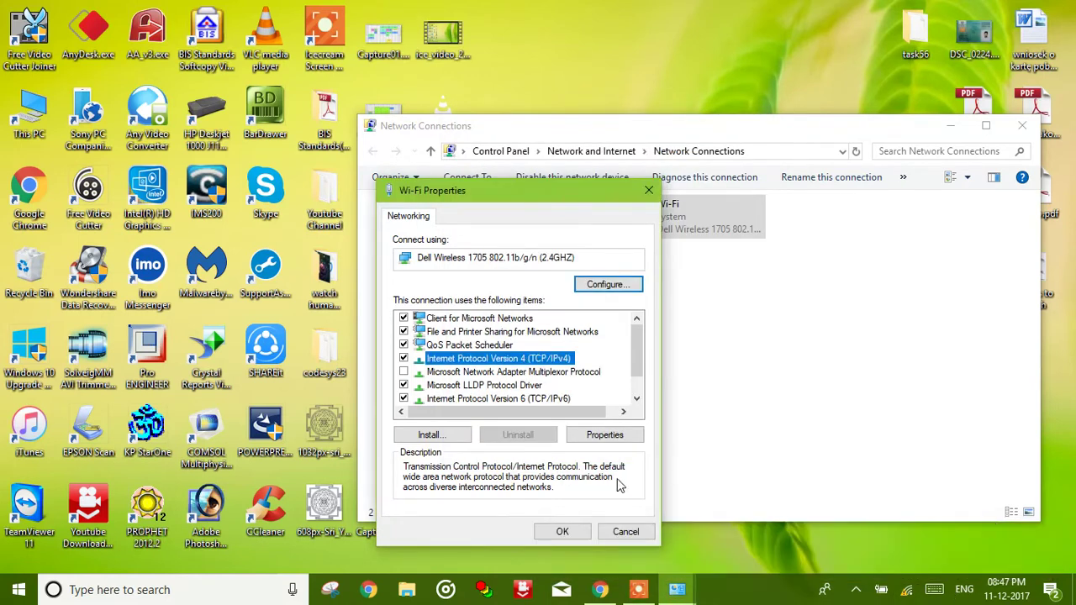
click(569, 533)
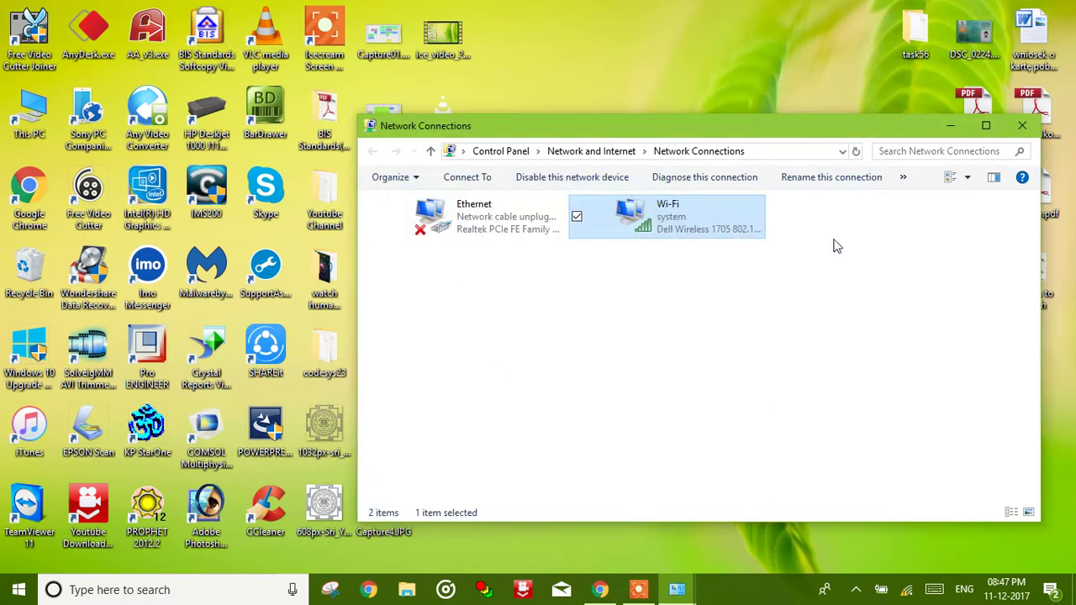
click(1024, 126)
Step: Refresh the desktop from its context menu
right_click(656, 137)
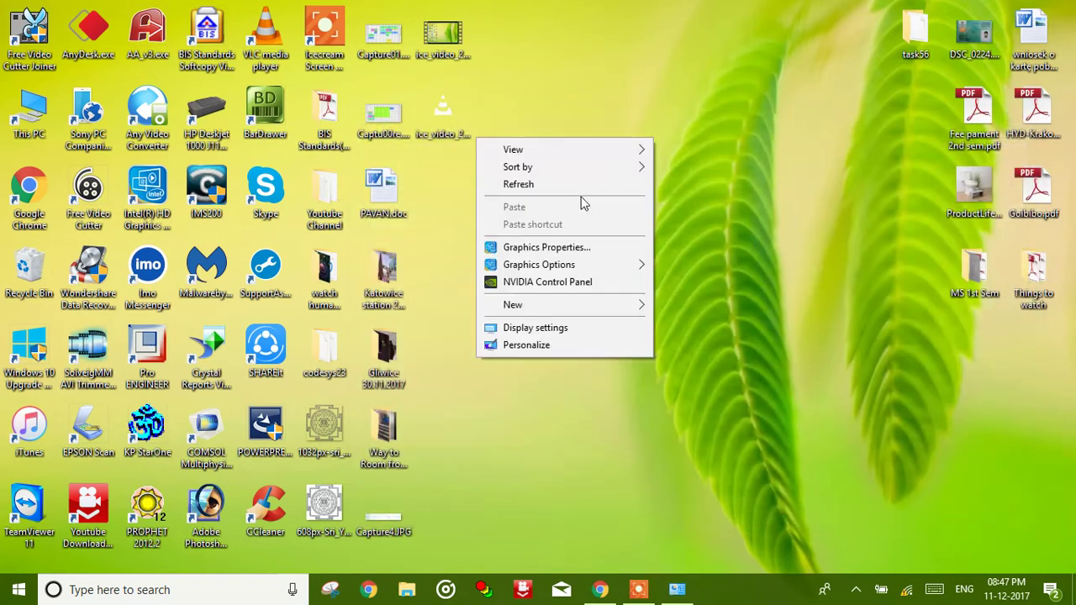
click(576, 181)
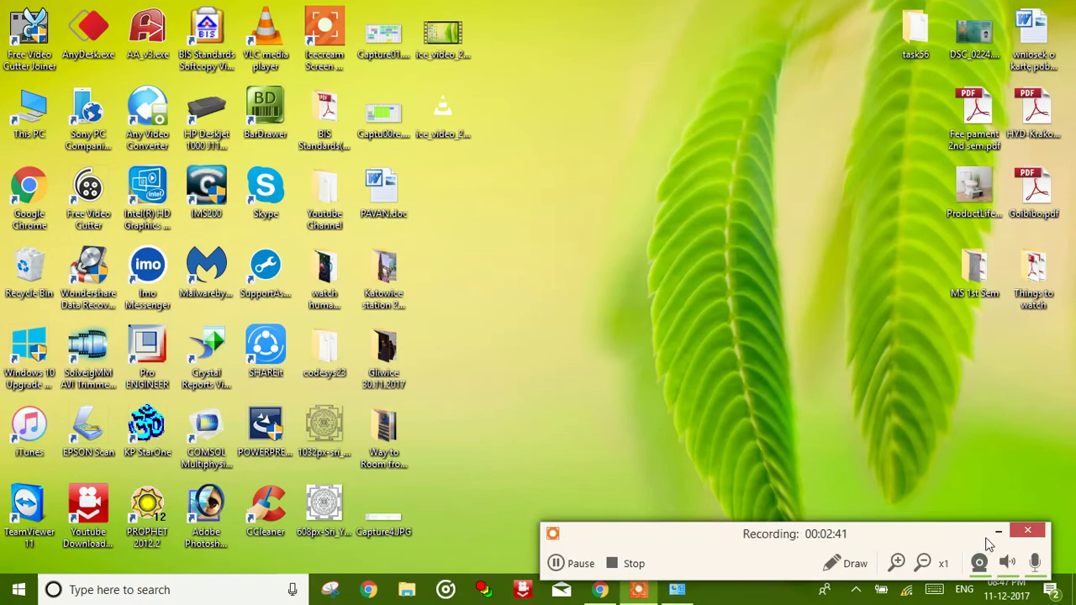
click(1000, 531)
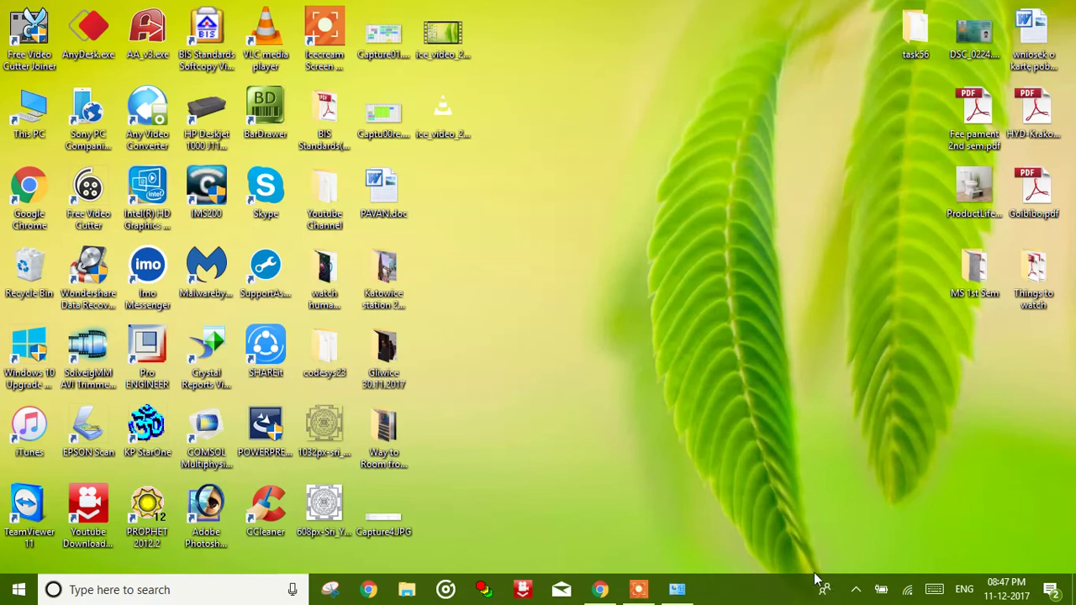
Step: Launch Chrome from the desktop icon, load google to confirm connectivity, then close Chrome
double_click(47, 213)
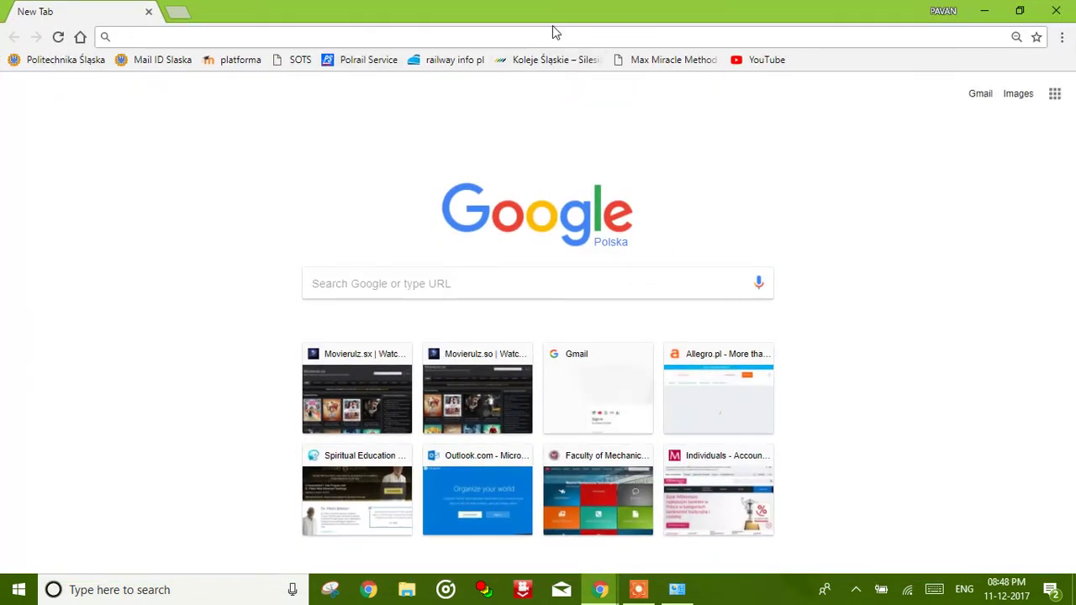
text(google.com)
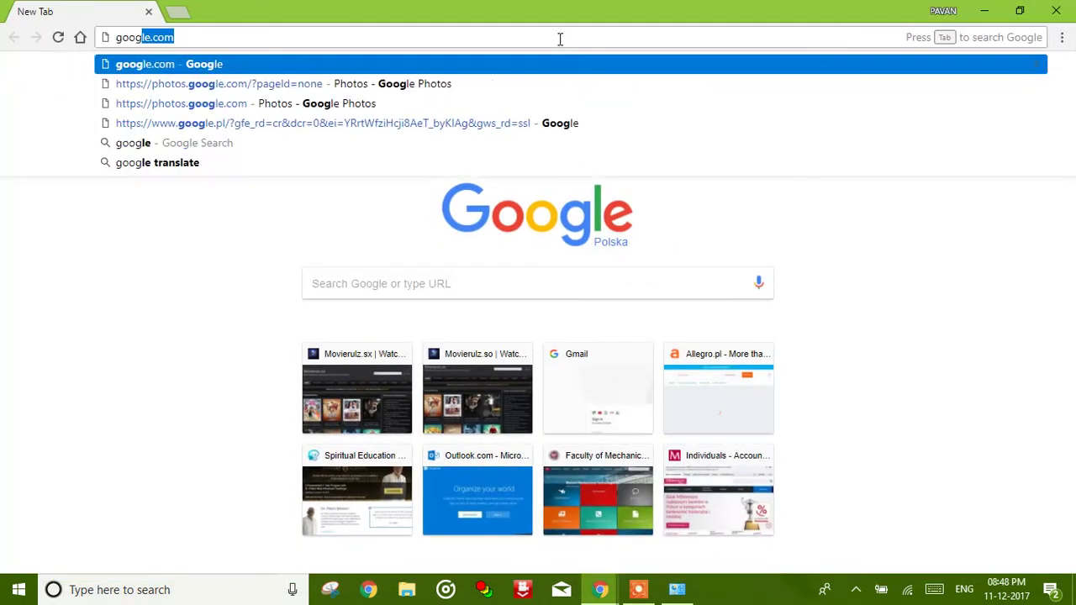
key(Return)
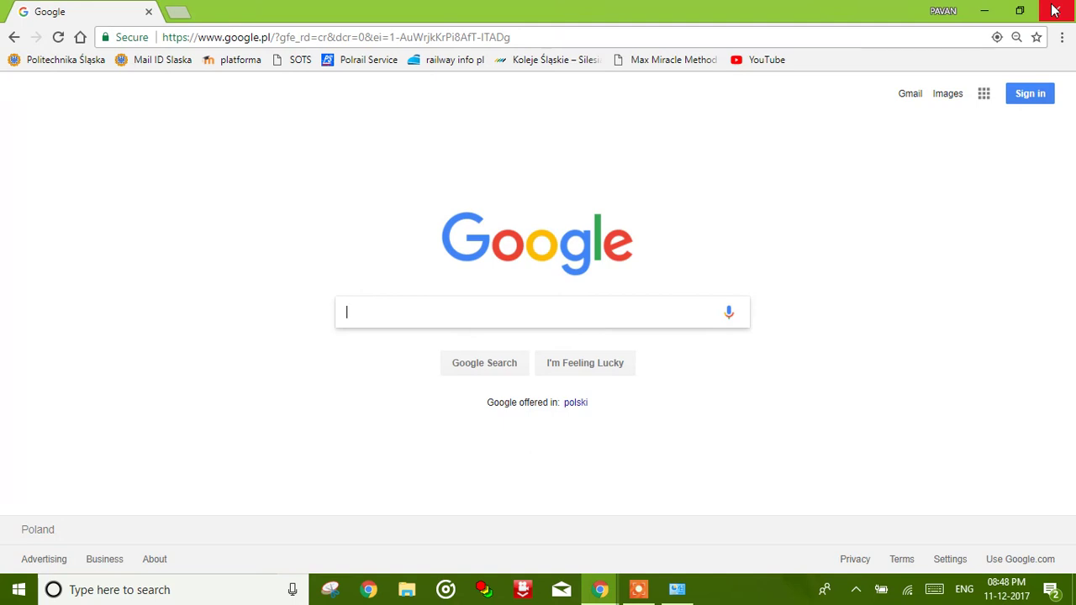
click(1054, 10)
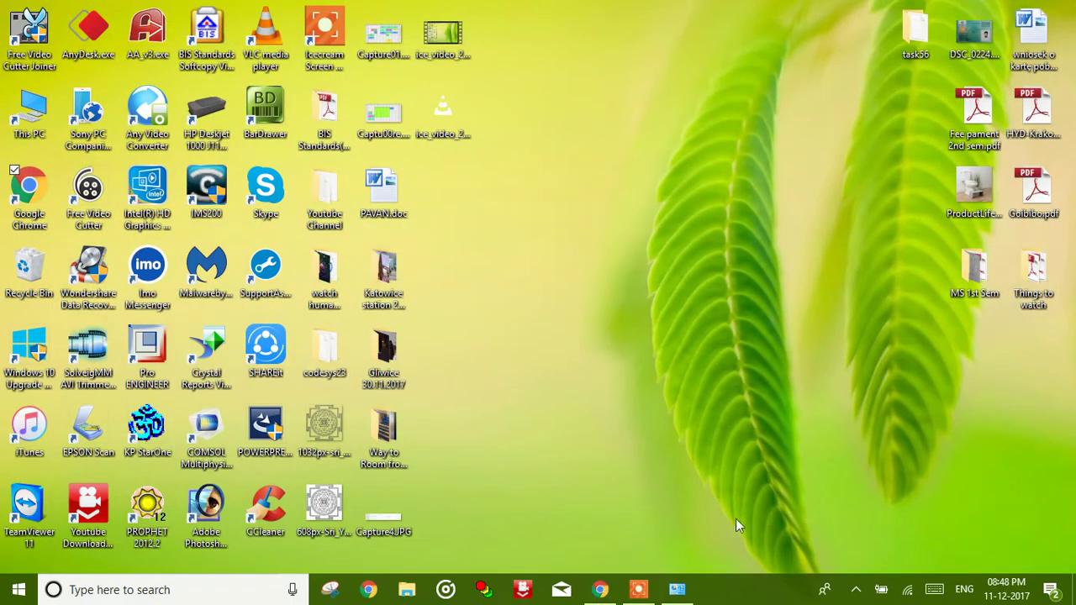